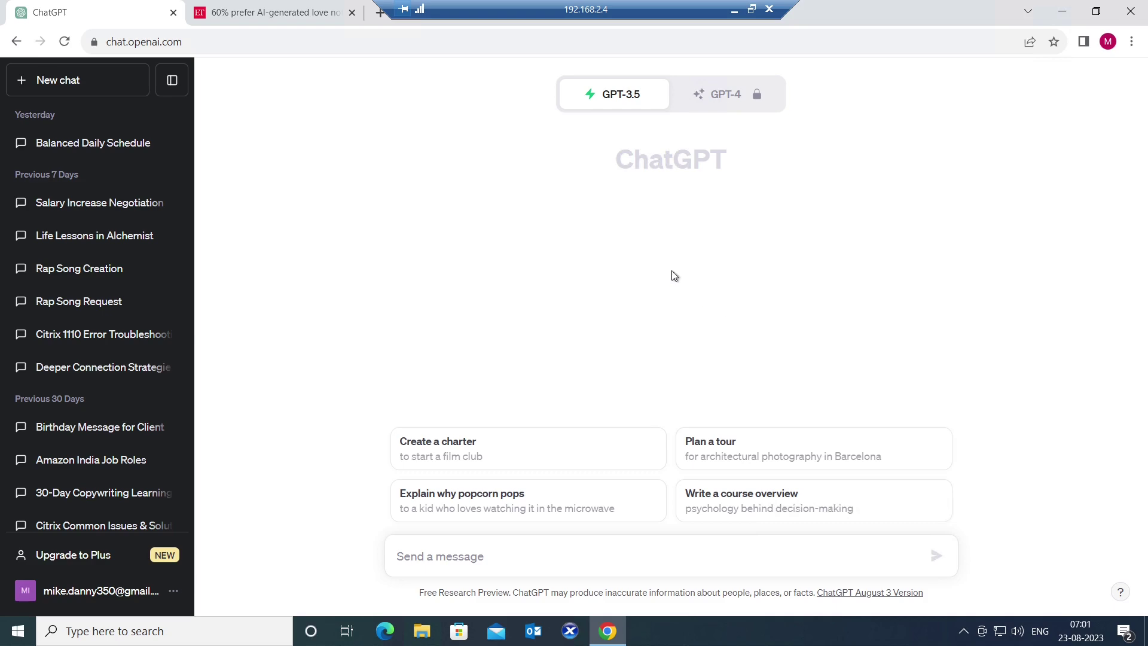
After glancing at the Economic Times Valentine's article, send ChatGPT the request for a love letter to a girlfriend.
click(281, 12)
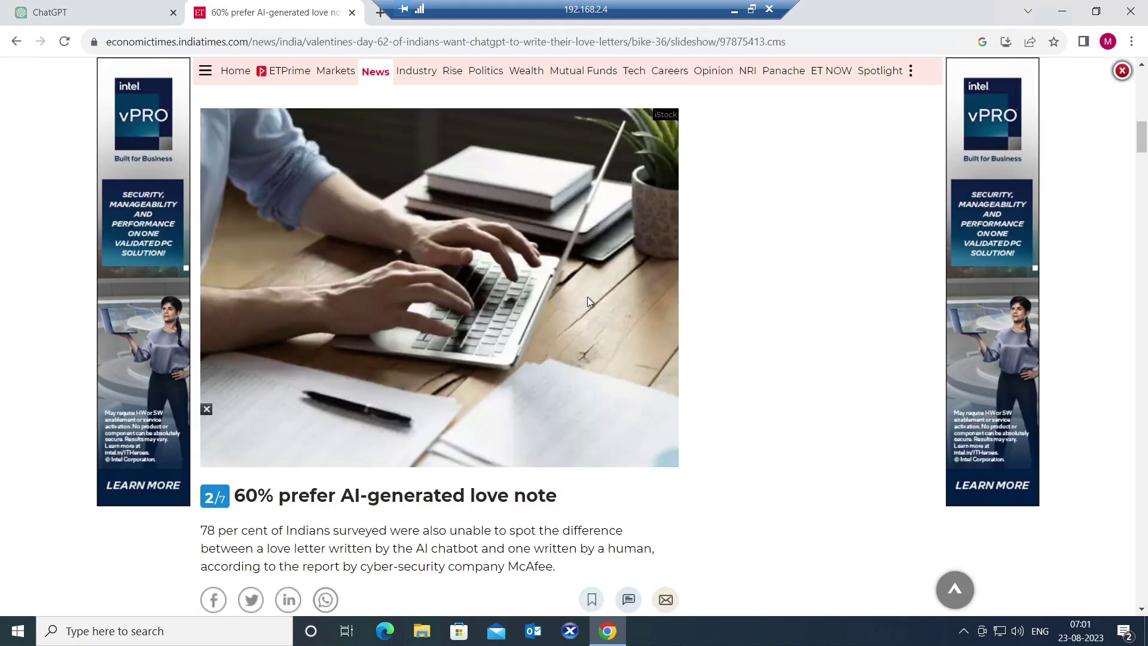
scroll(547, 183, up, 1)
scroll(588, 297, up, 3)
scroll(588, 297, up, 4)
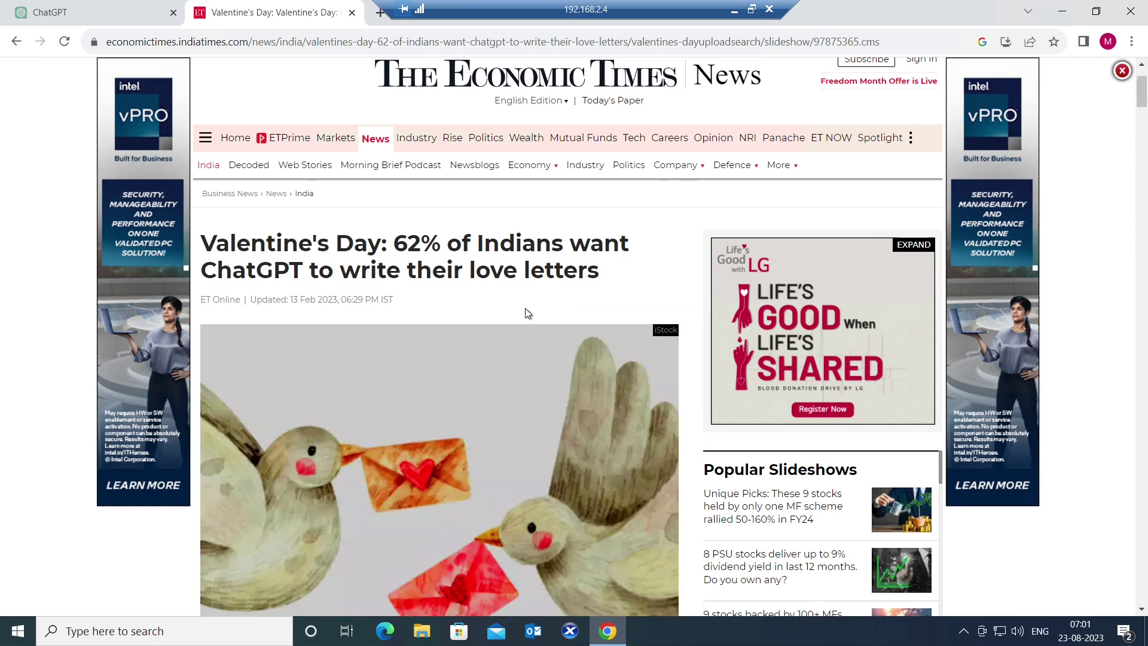
scroll(526, 313, down, 1)
scroll(527, 312, down, 3)
scroll(527, 312, down, 2)
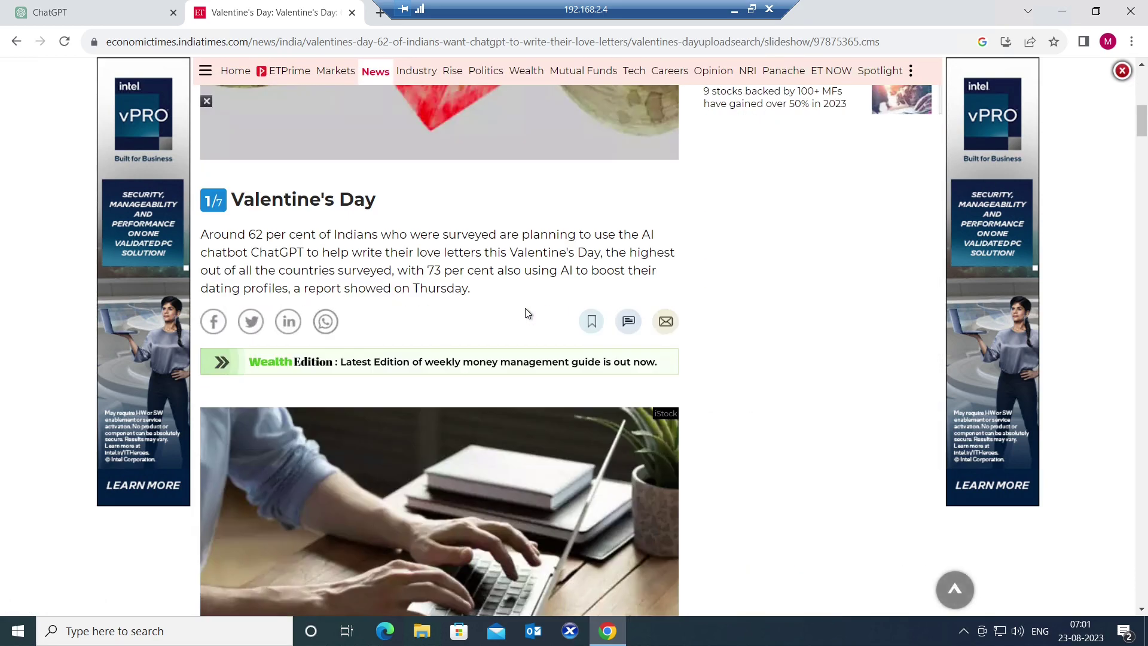
scroll(526, 312, down, 2)
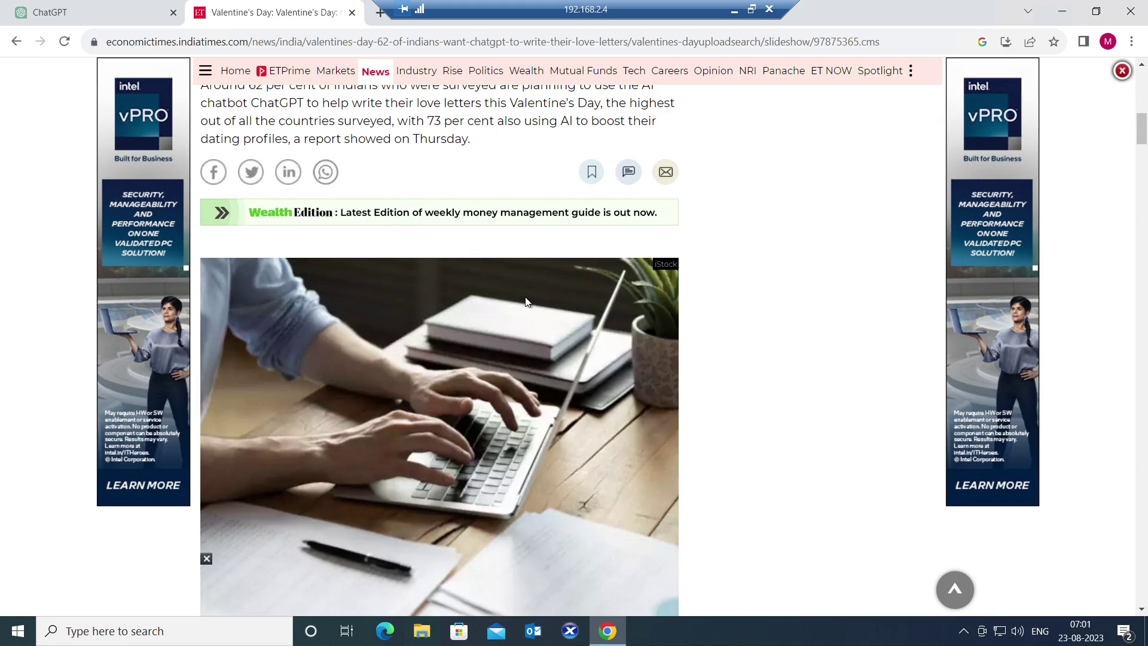
click(63, 20)
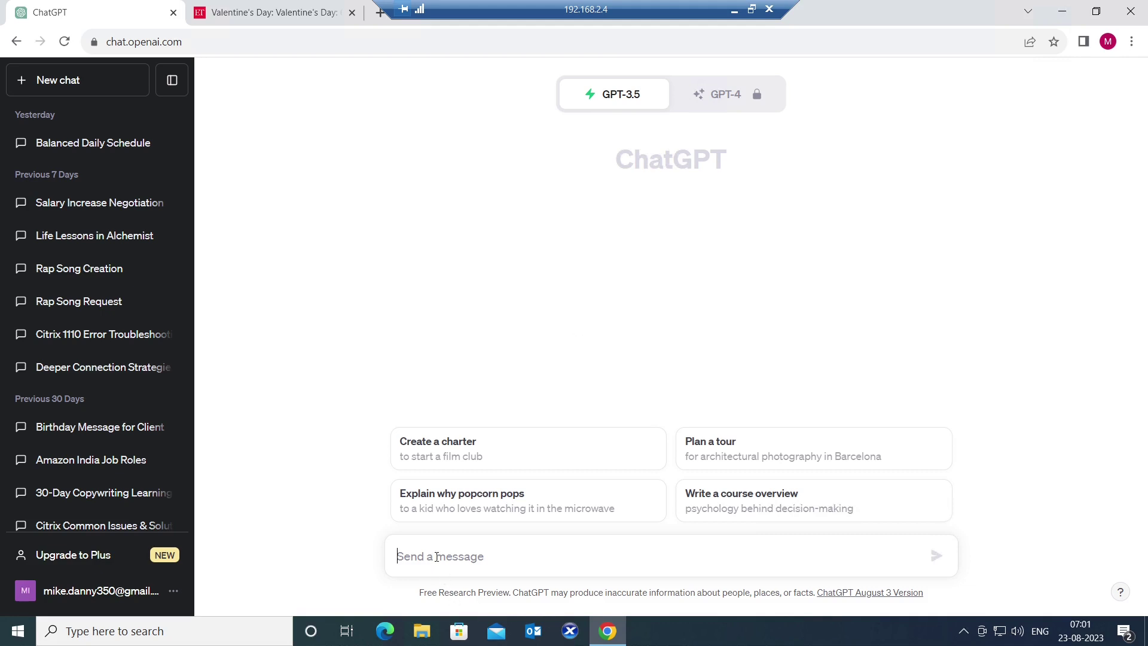
text(I want to write a )
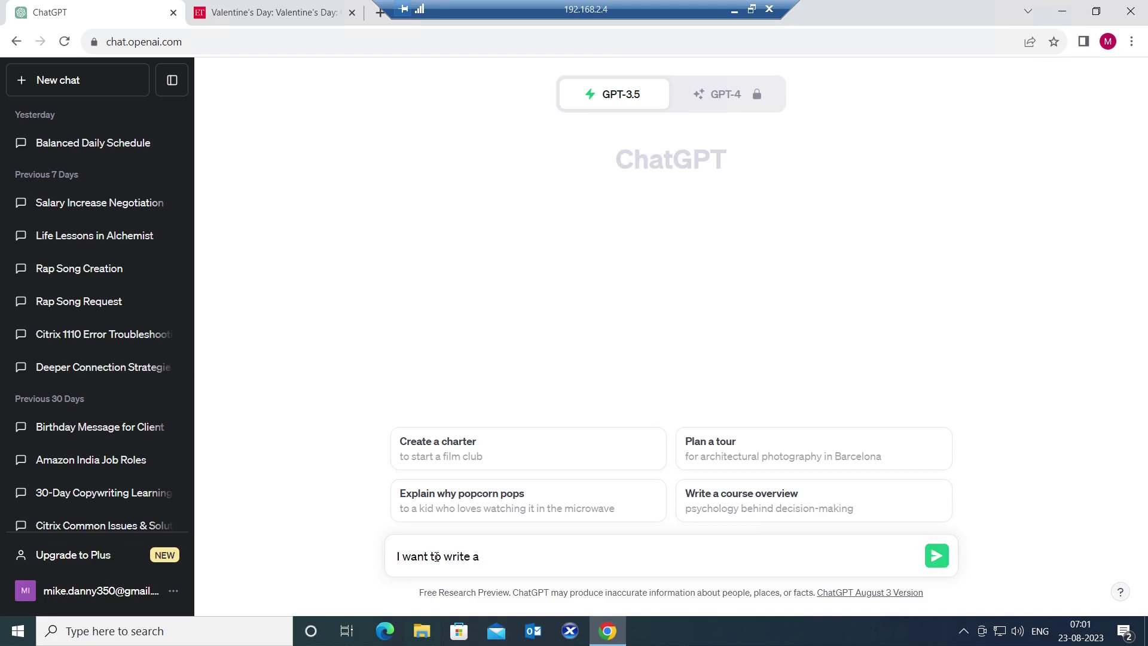
text(love letter for )
text(my Girl Friend)
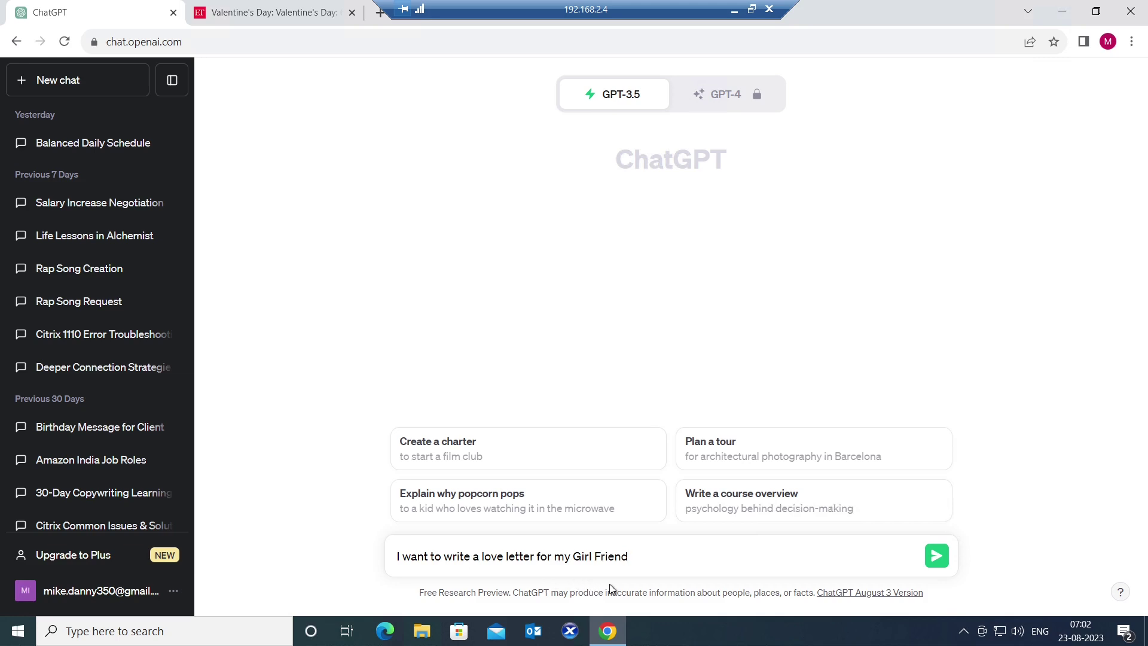
text(, could you please )
text(help me write this?)
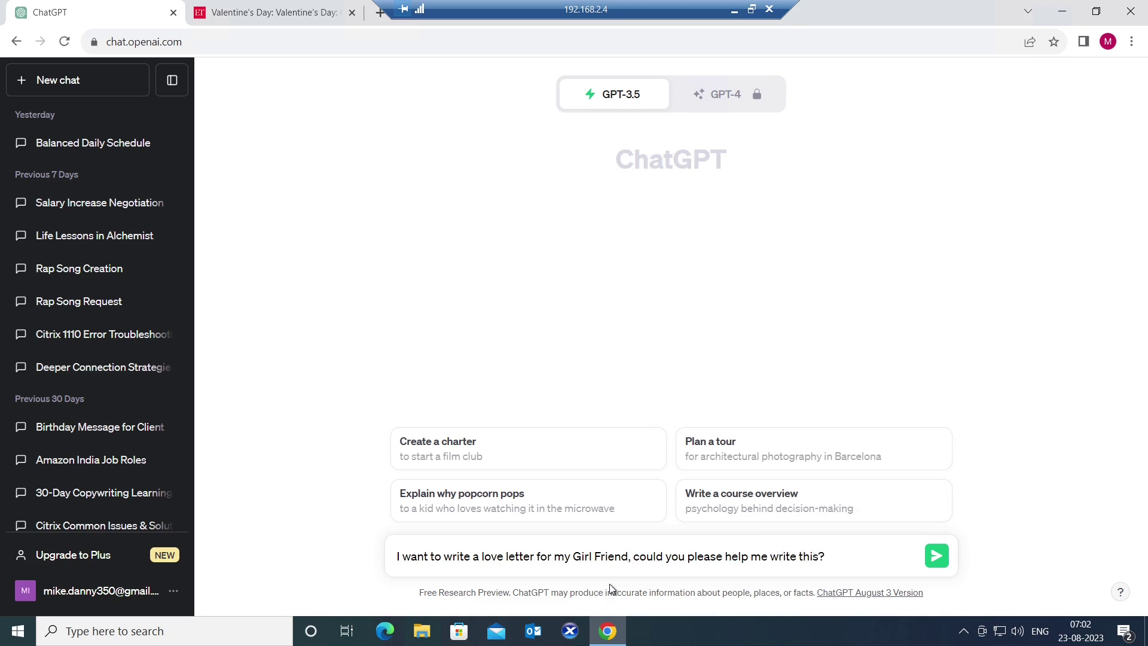
key(Return)
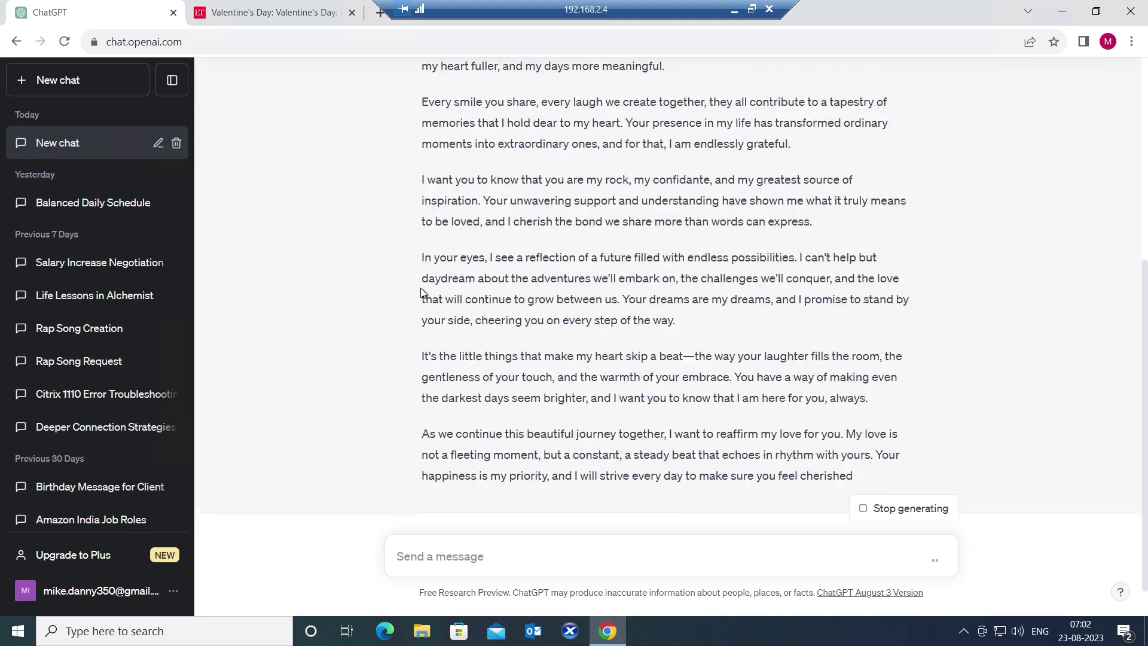
scroll(582, 309, up, 5)
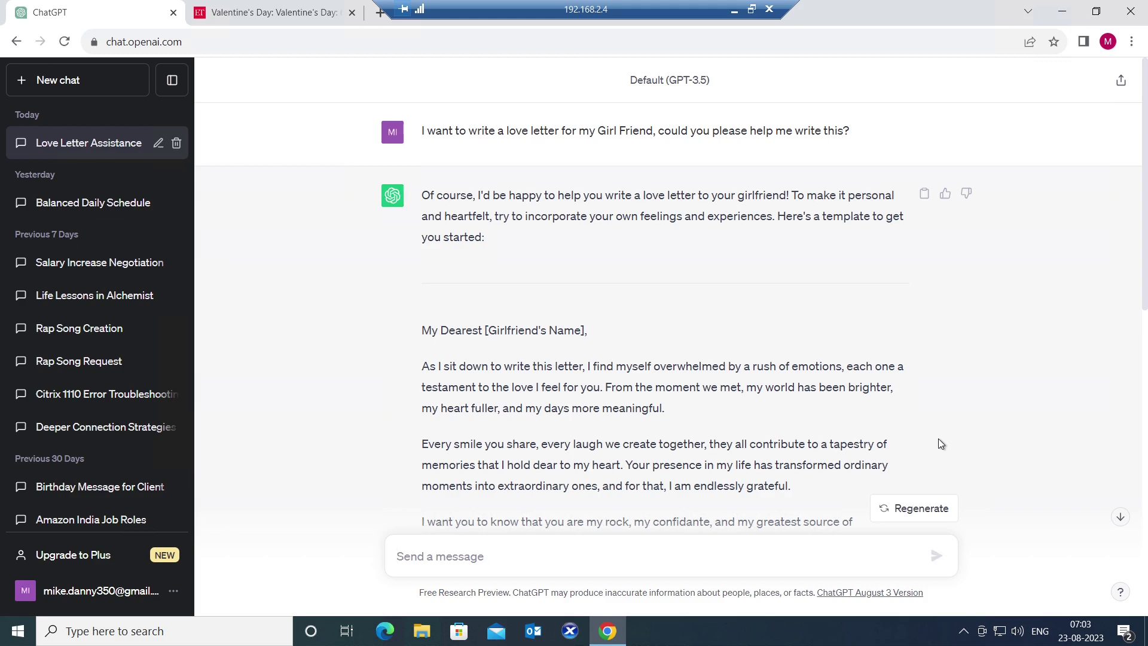
scroll(903, 403, down, 2)
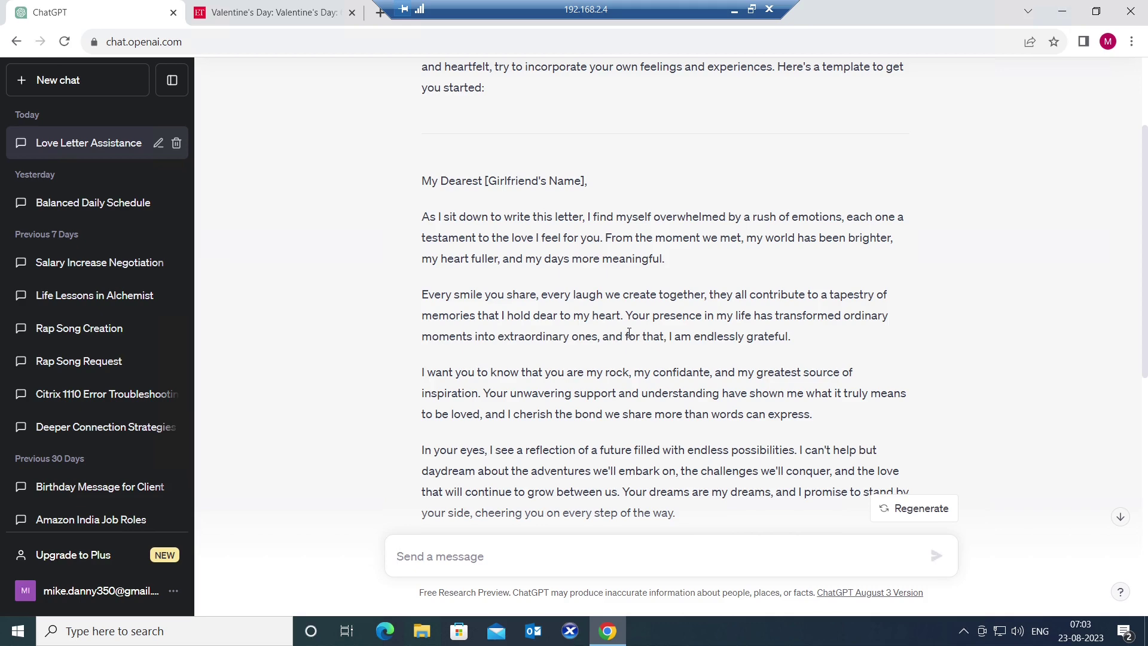
scroll(627, 334, up, 2)
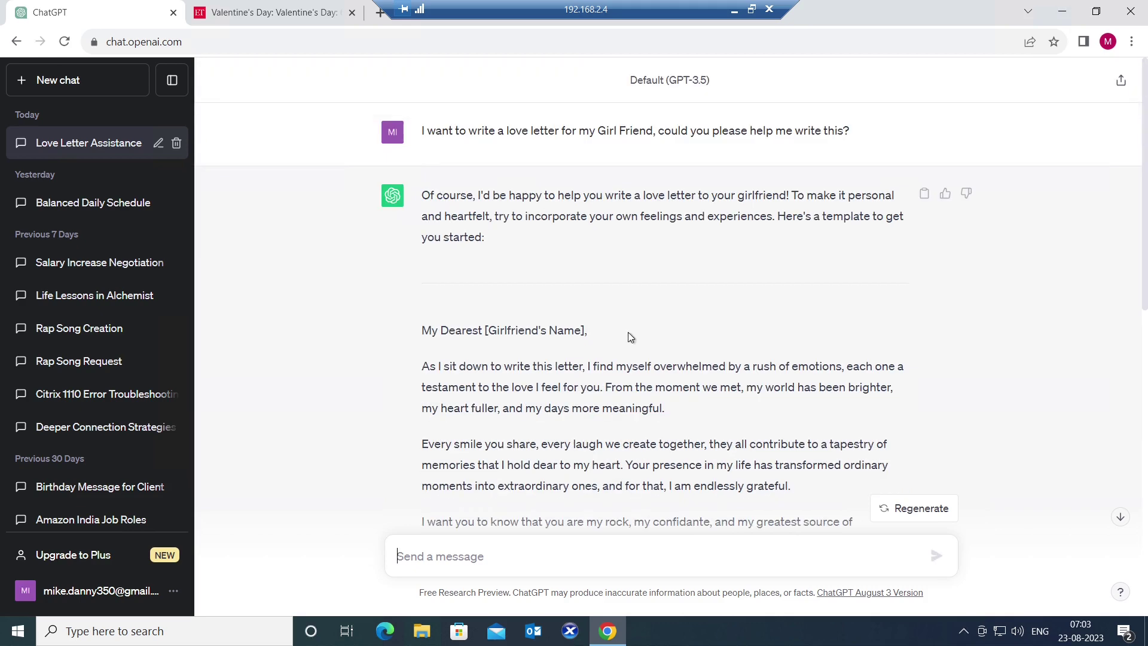
Copy the first girlfriend love-letter prompt and paste it as a new message.
drag(422, 132, 859, 142)
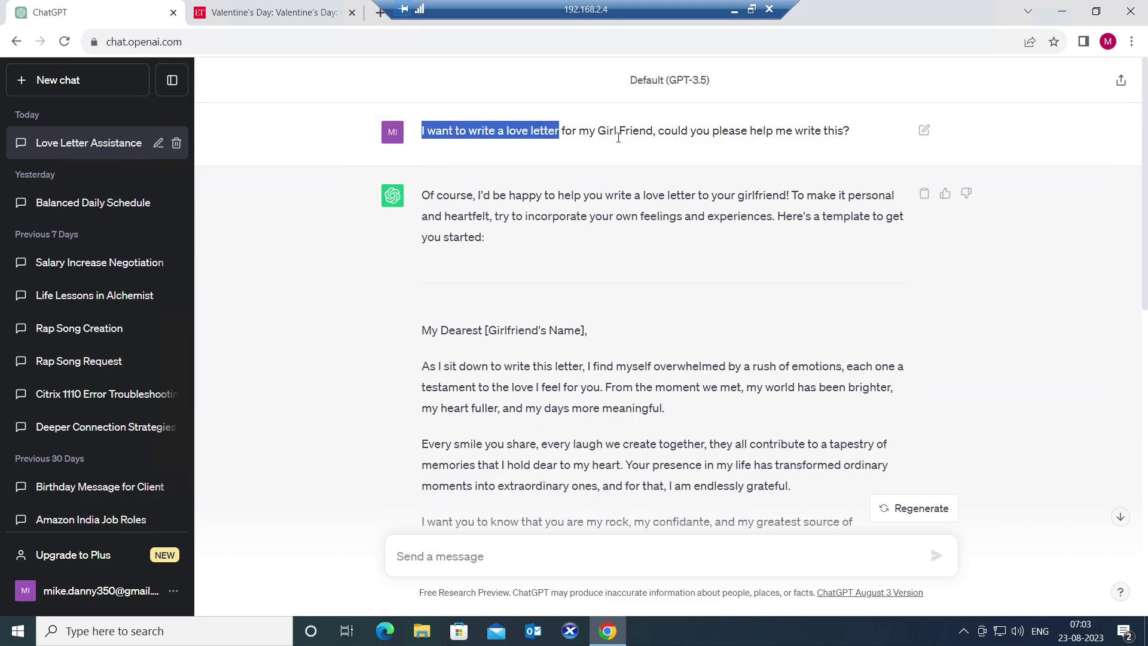
right_click(744, 132)
click(771, 153)
scroll(628, 360, down, 5)
scroll(510, 562, down, 3)
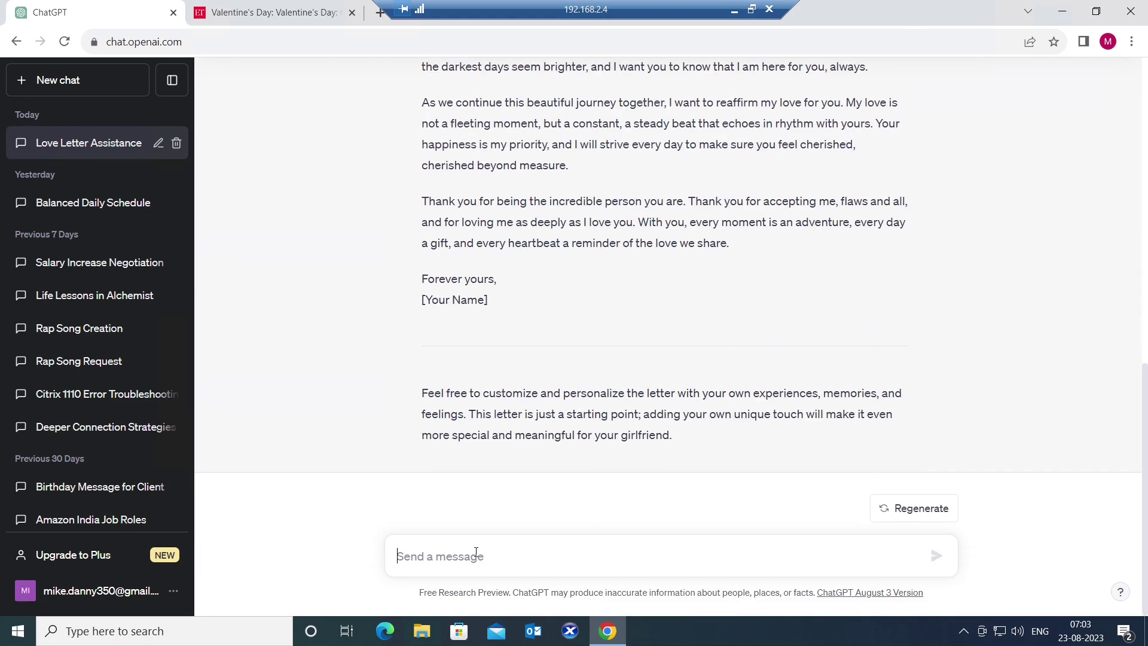
key(ctrl+v)
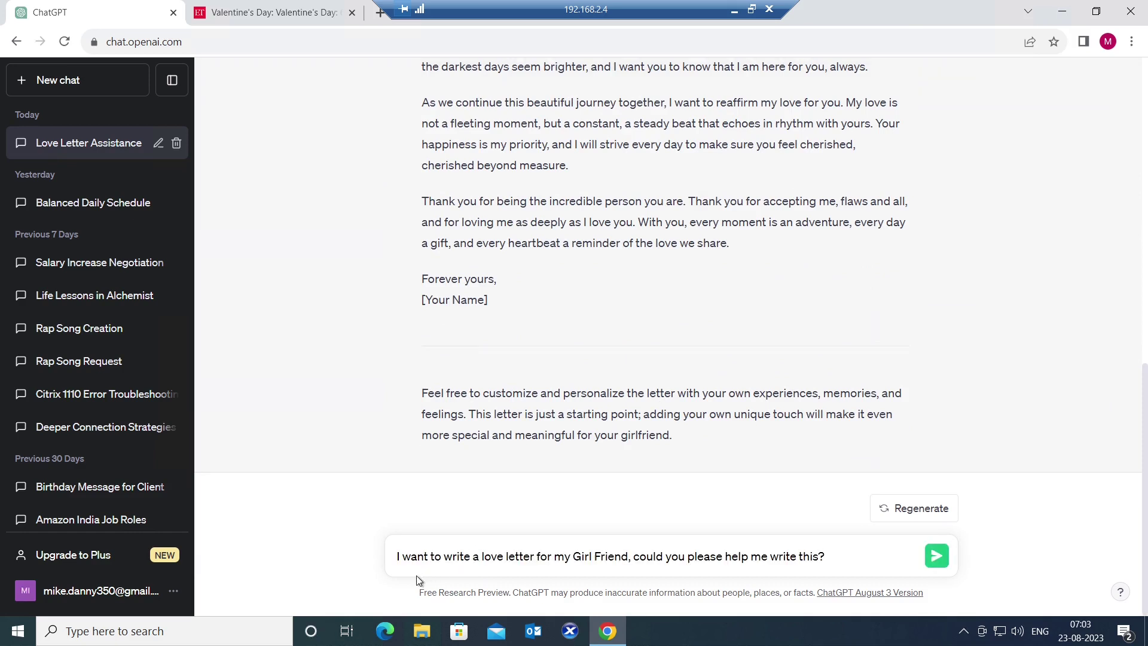
Erase 'Girl' from the pasted prompt so it can become 'Boy Friend' on Valentines Day.
click(591, 556)
key(BackSpace)
key(BackSpace)
key(BackSpace)
key(BackSpace)
text(Biy)
key(BackSpace)
key(BackSpace)
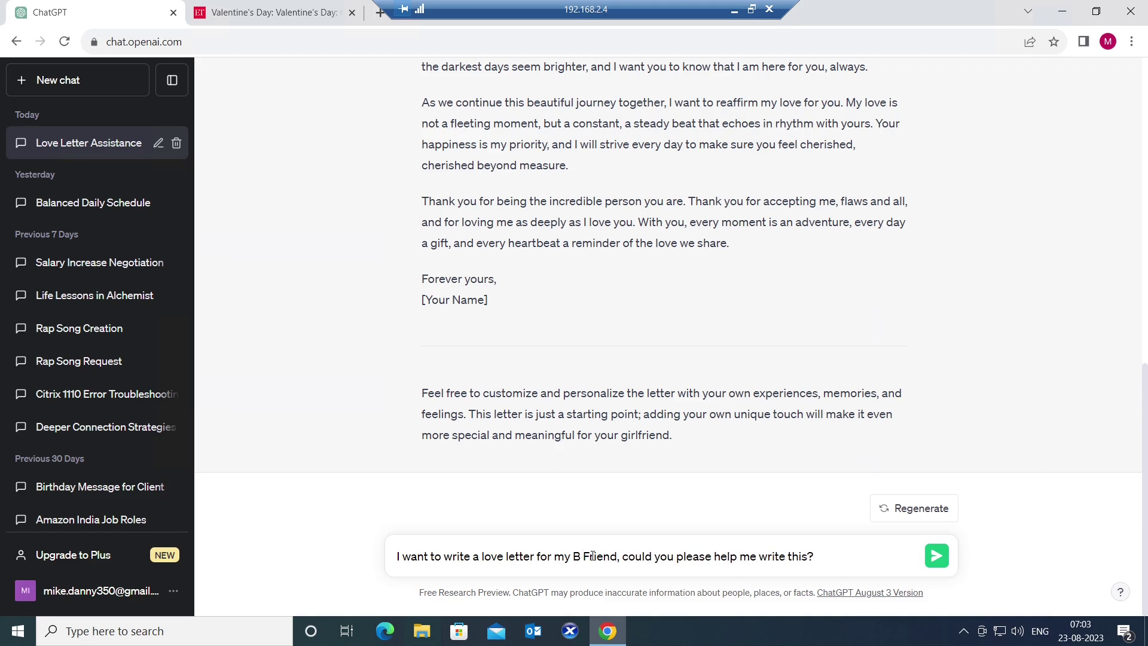
text(oy)
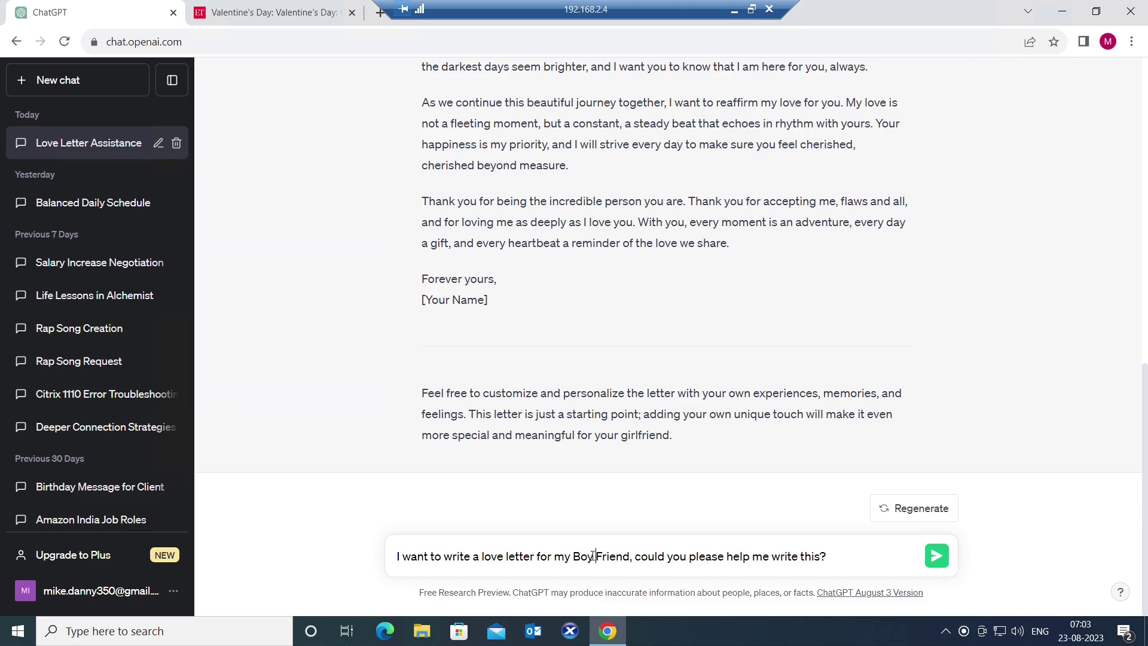
text( Friend on V)
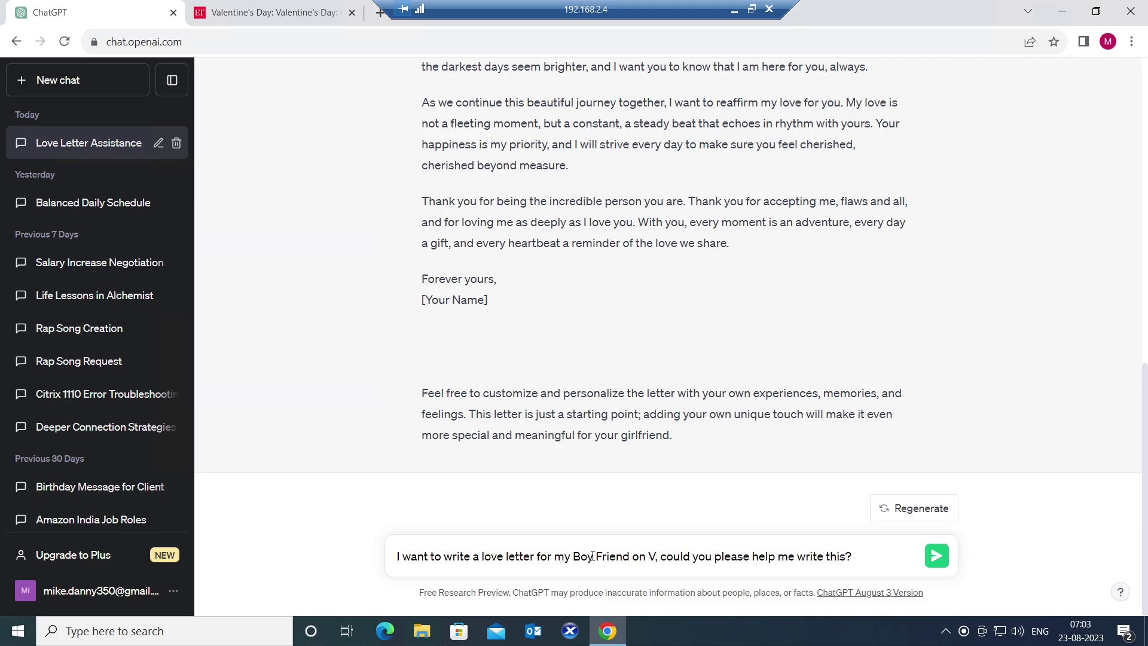
text(alentines Day)
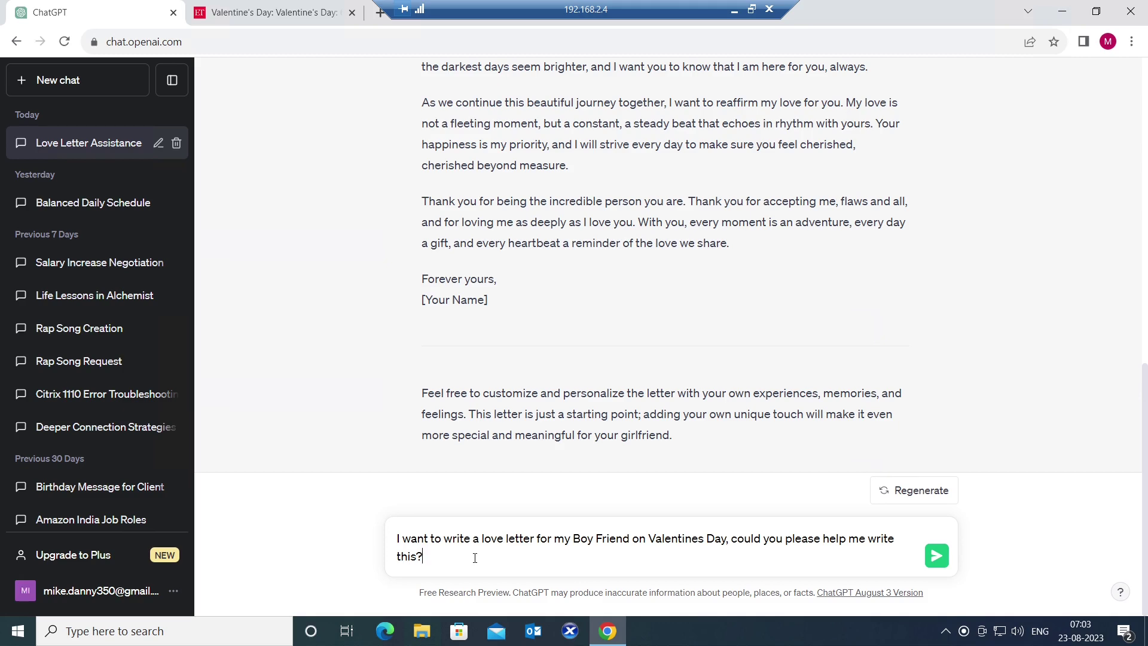
key(Return)
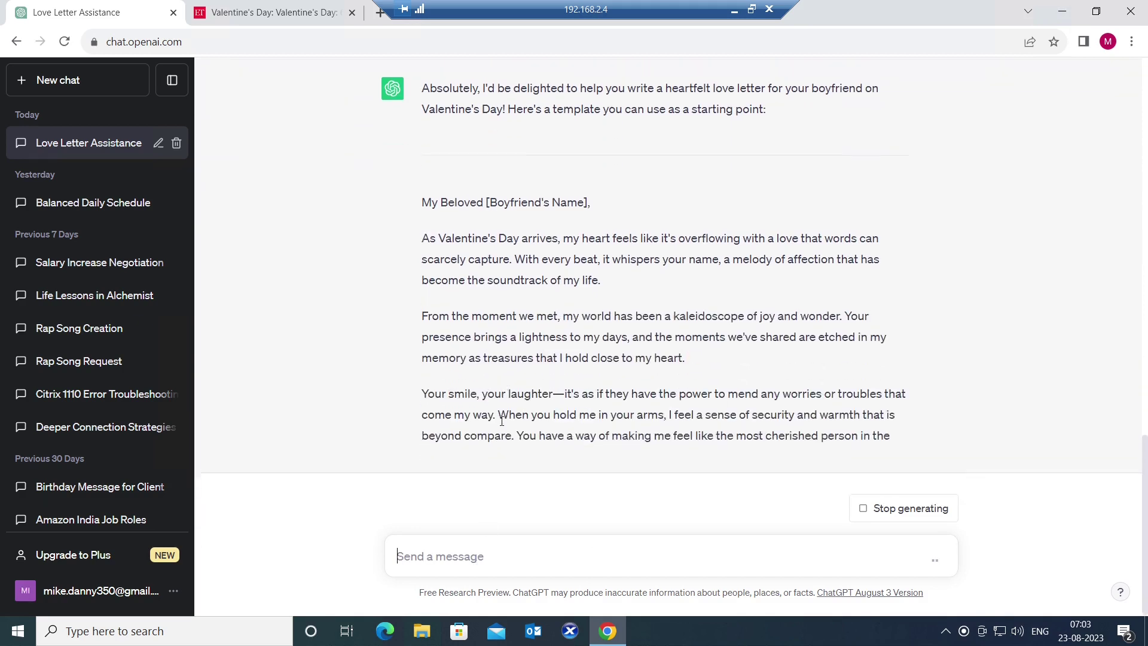
scroll(531, 358, up, 2)
scroll(531, 359, up, 2)
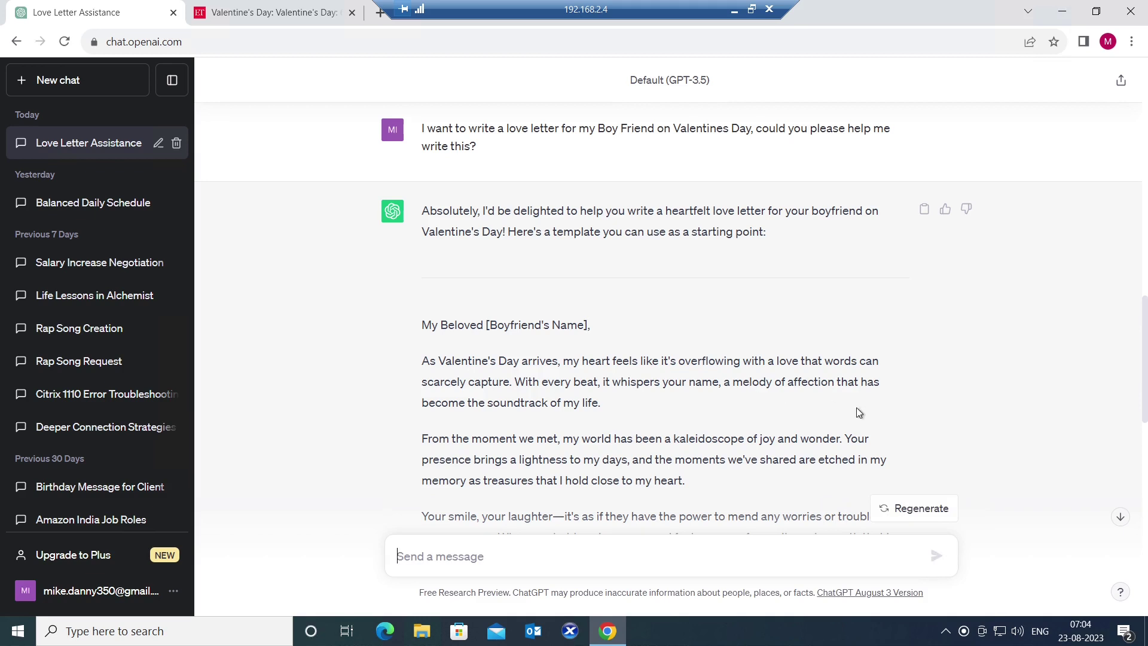
scroll(857, 411, down, 2)
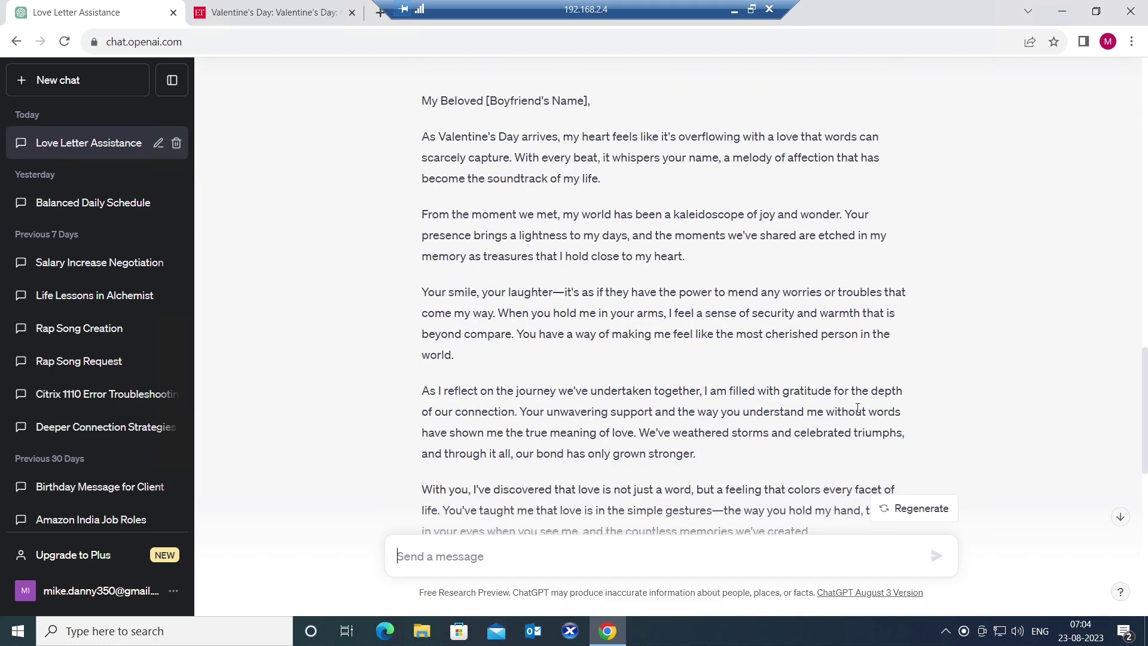
scroll(856, 408, down, 2)
scroll(857, 409, down, 1)
scroll(856, 409, down, 3)
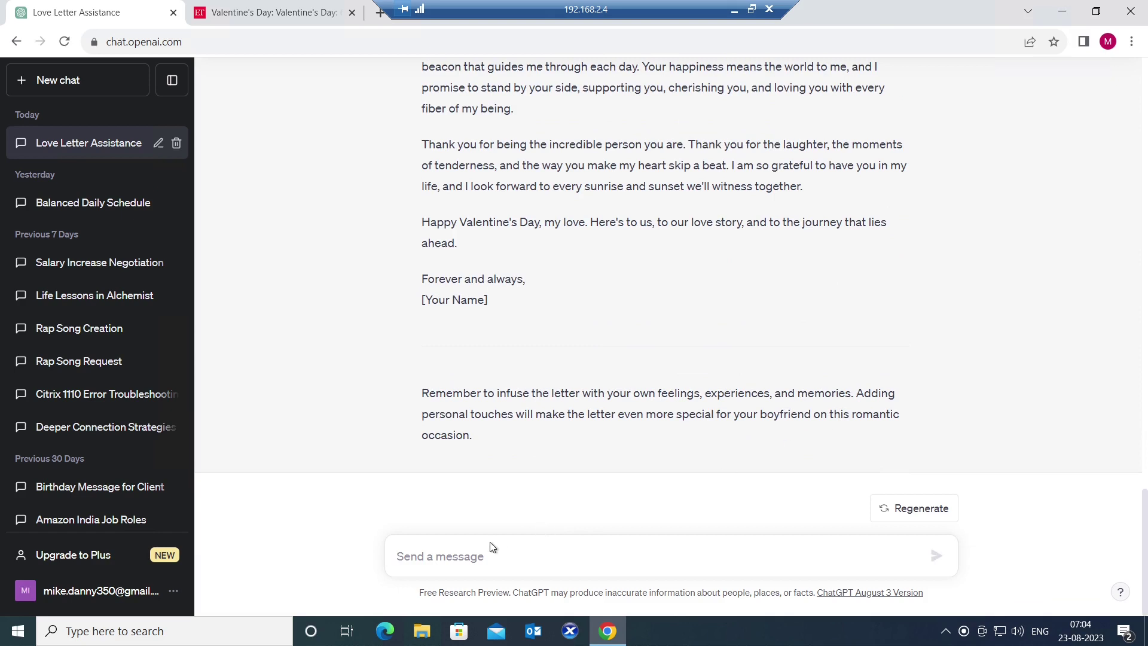
scroll(724, 391, up, 2)
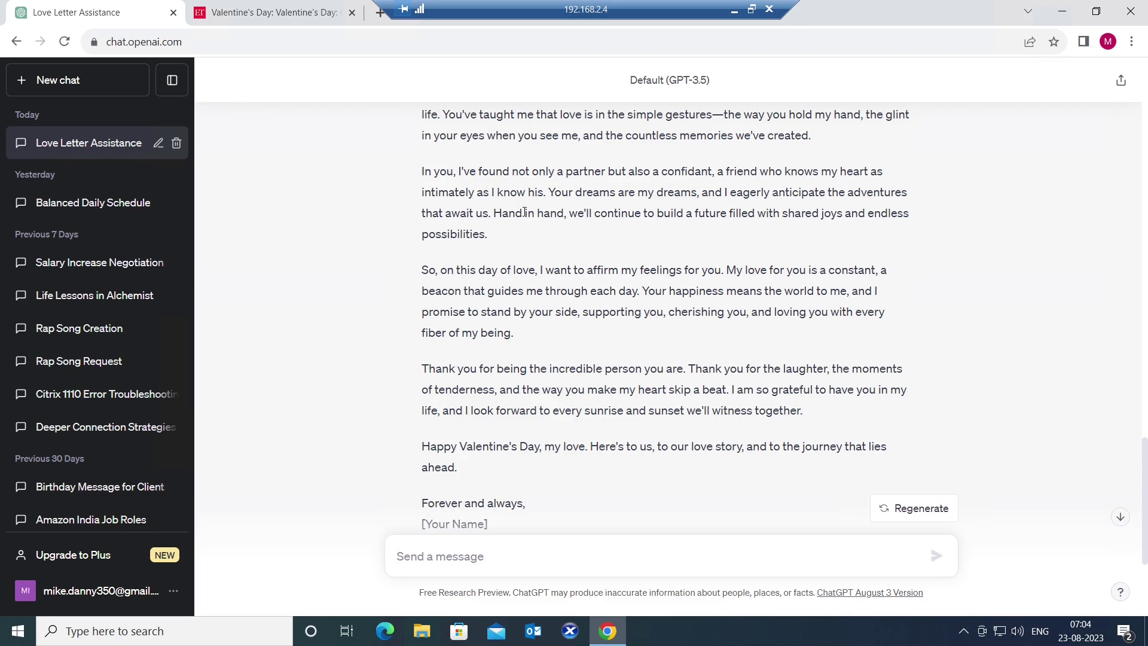
scroll(553, 340, down, 2)
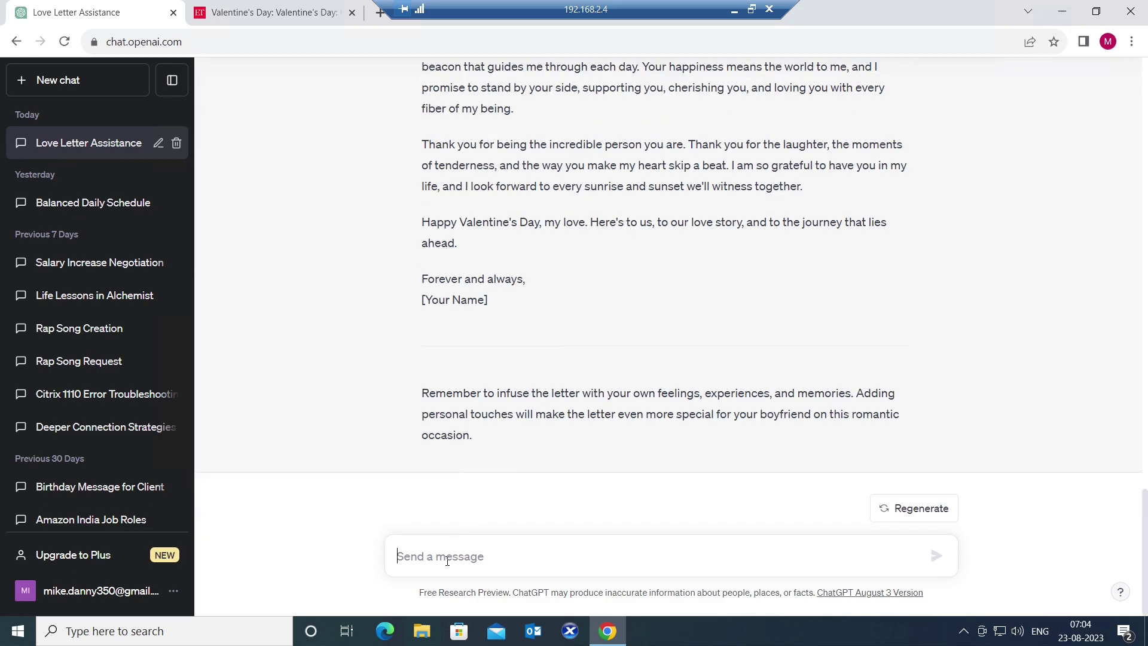
text(Can you write the same letter in simple work)
Send 'Can you write the same letter in simple words' after fixing a typo.
key(BackSpace)
text(ds)
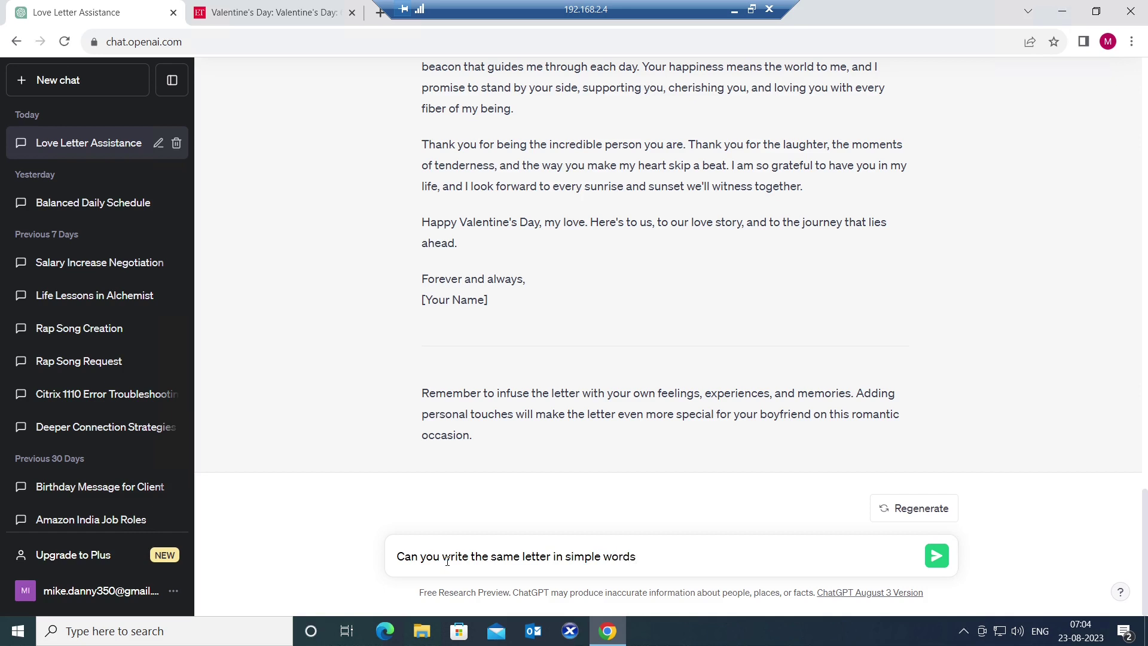
key(Return)
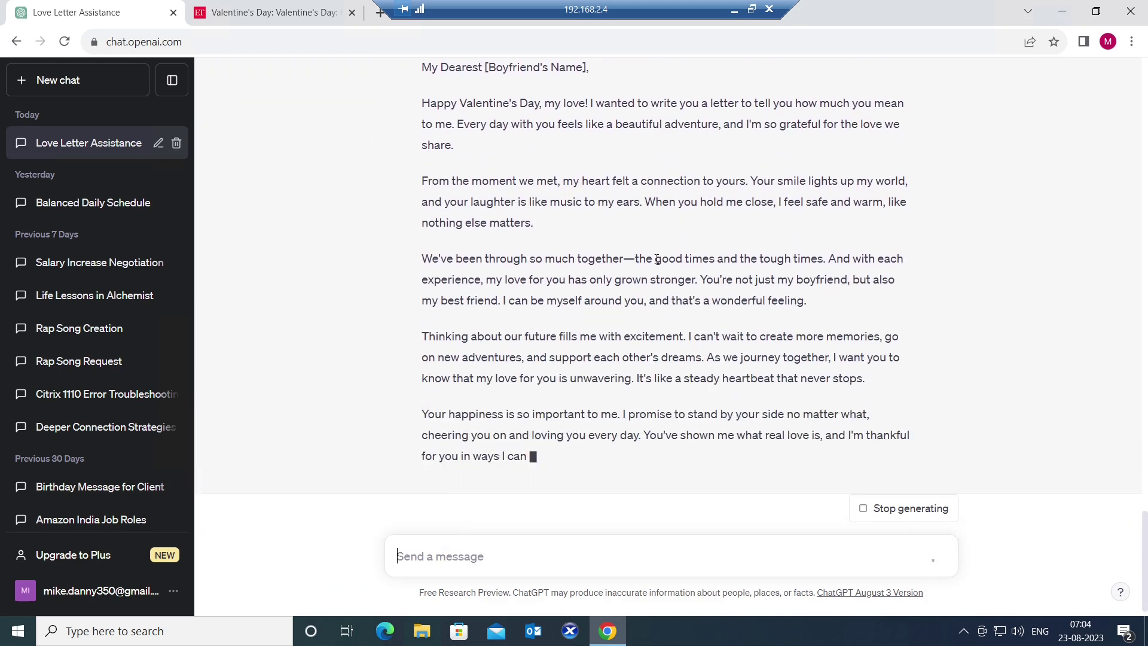
scroll(666, 258, up, 1)
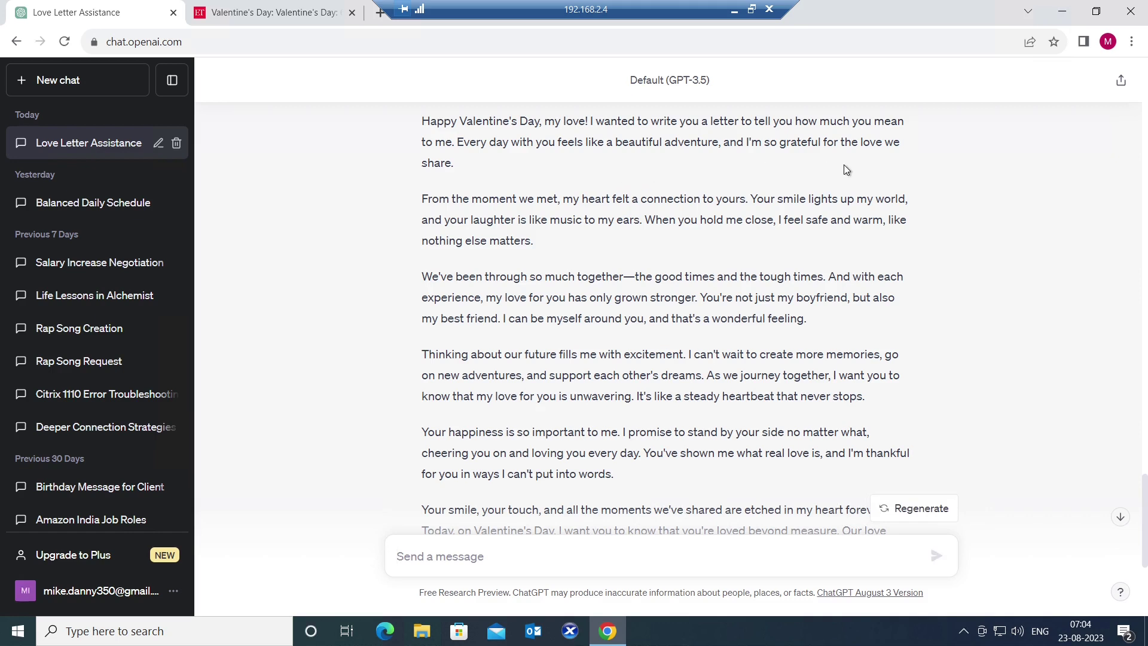
scroll(808, 241, up, 2)
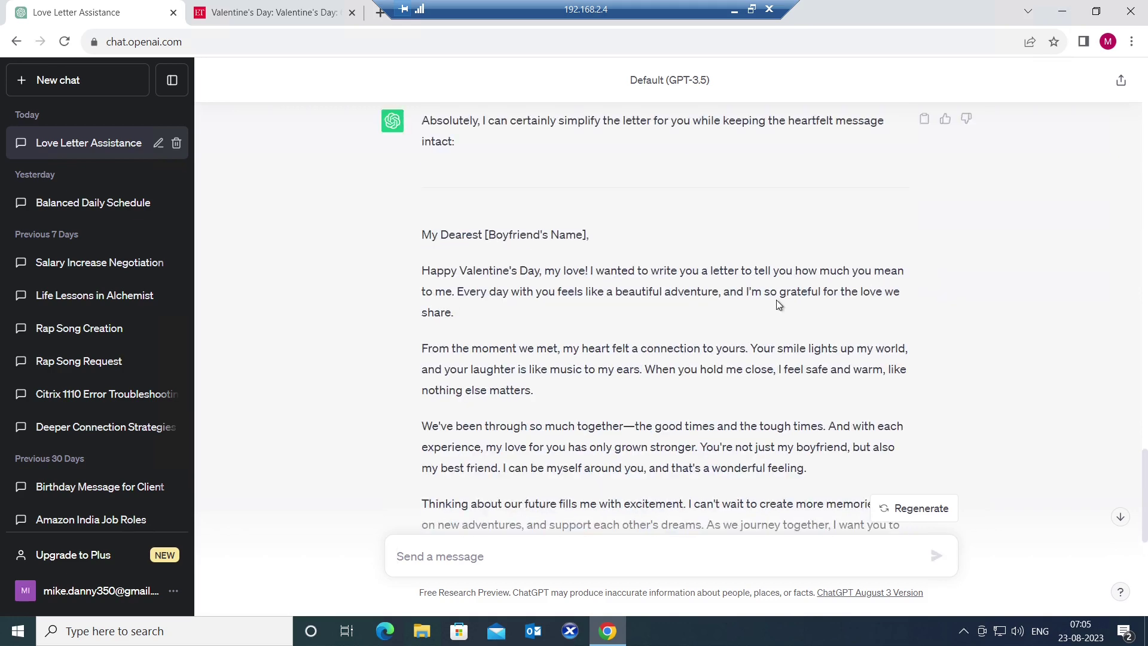
scroll(776, 300, down, 2)
scroll(776, 299, down, 4)
scroll(755, 312, up, 2)
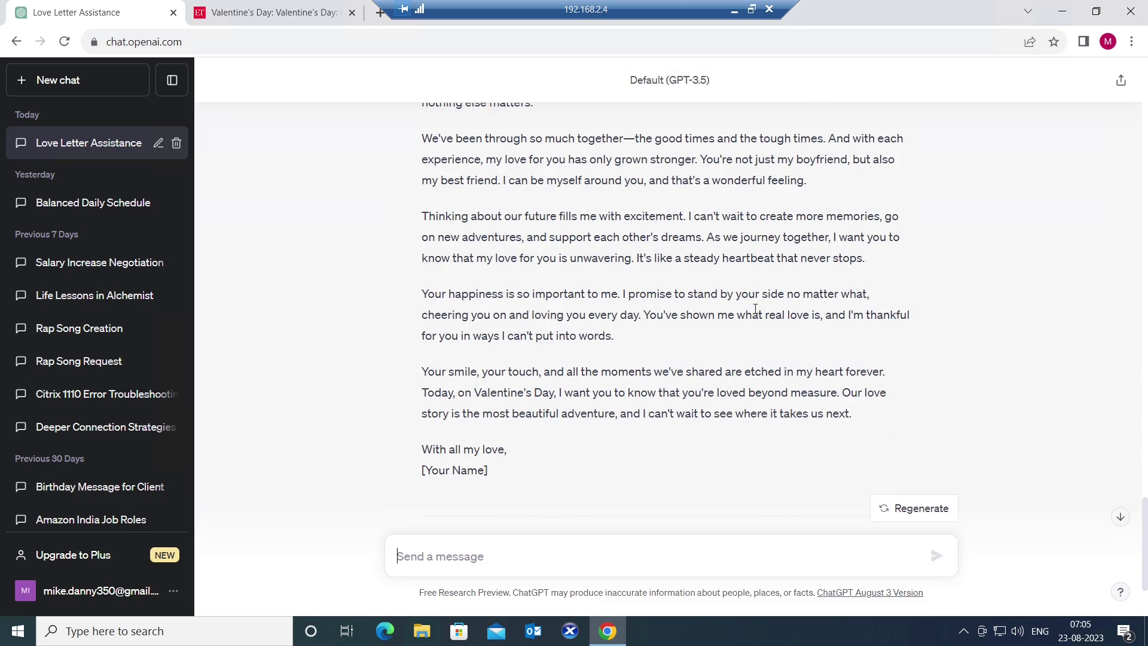
scroll(755, 310, down, 2)
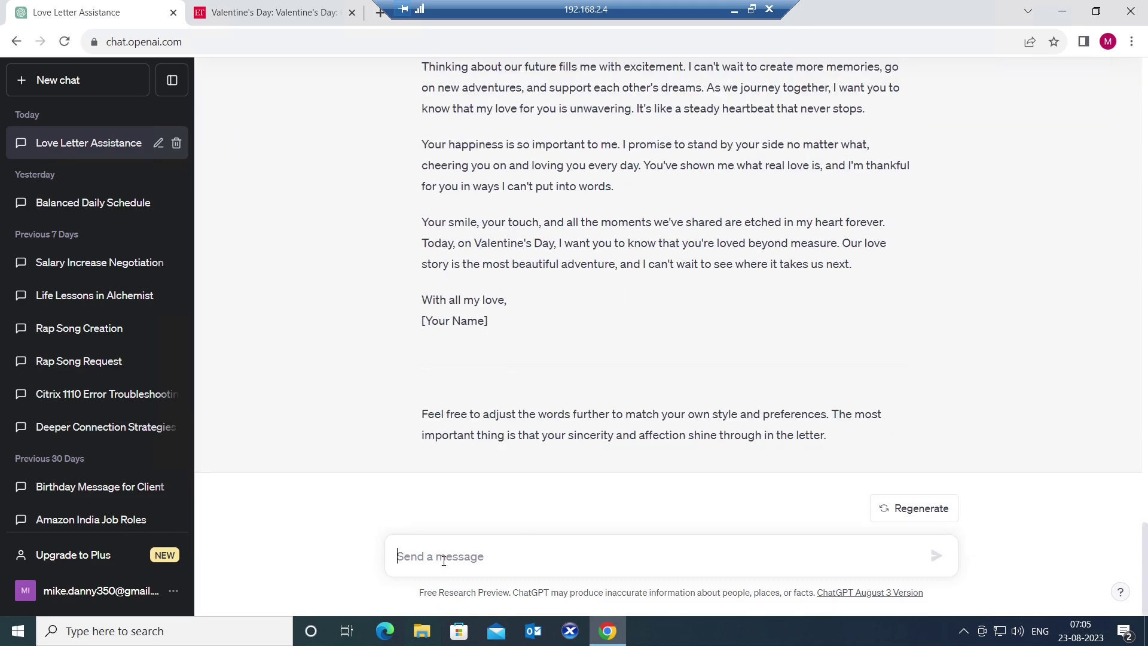
text(Can you make it sound mre)
Send 'Can you make it sound more human' after correcting a misspelling.
key(BackSpace)
key(BackSpace)
text(ore human)
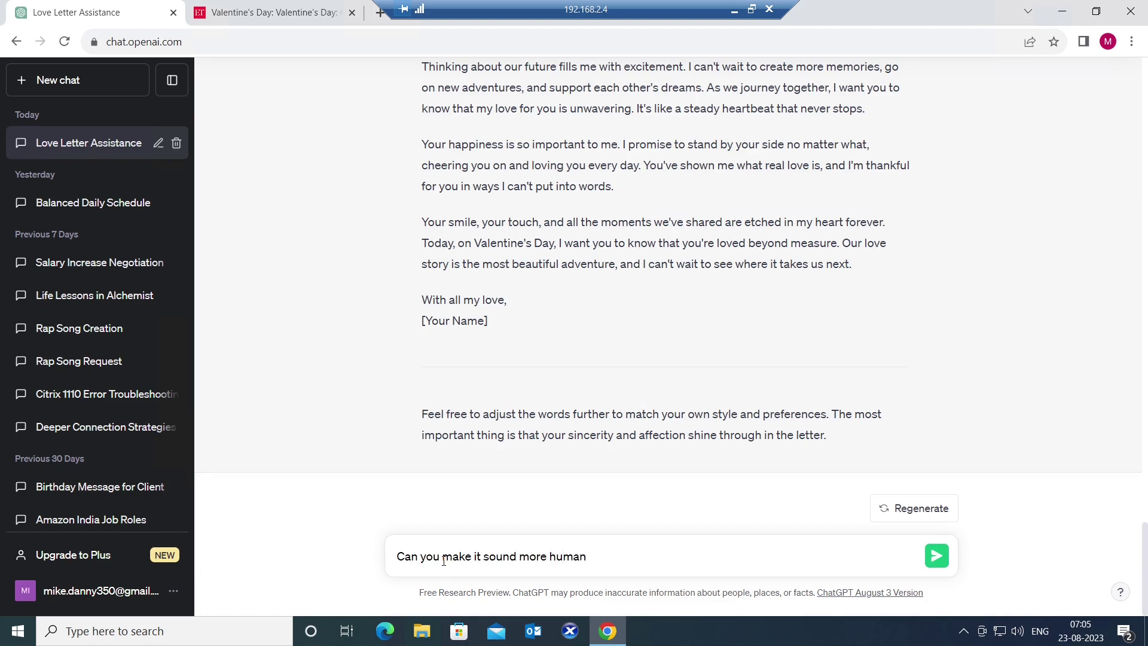
key(Return)
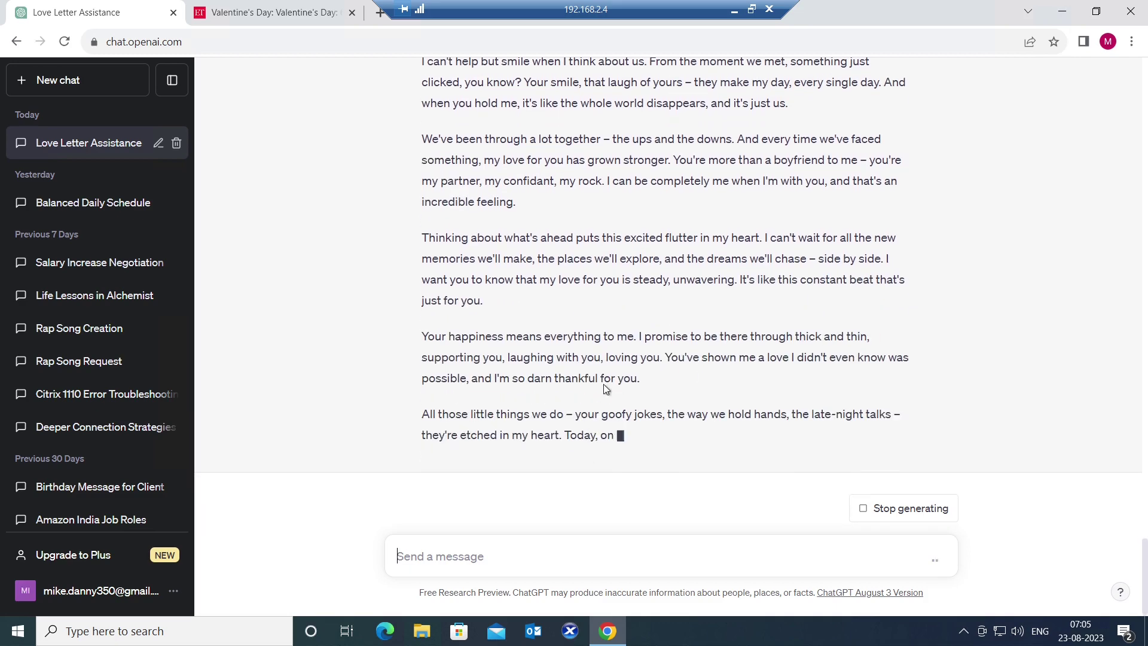
scroll(623, 361, up, 5)
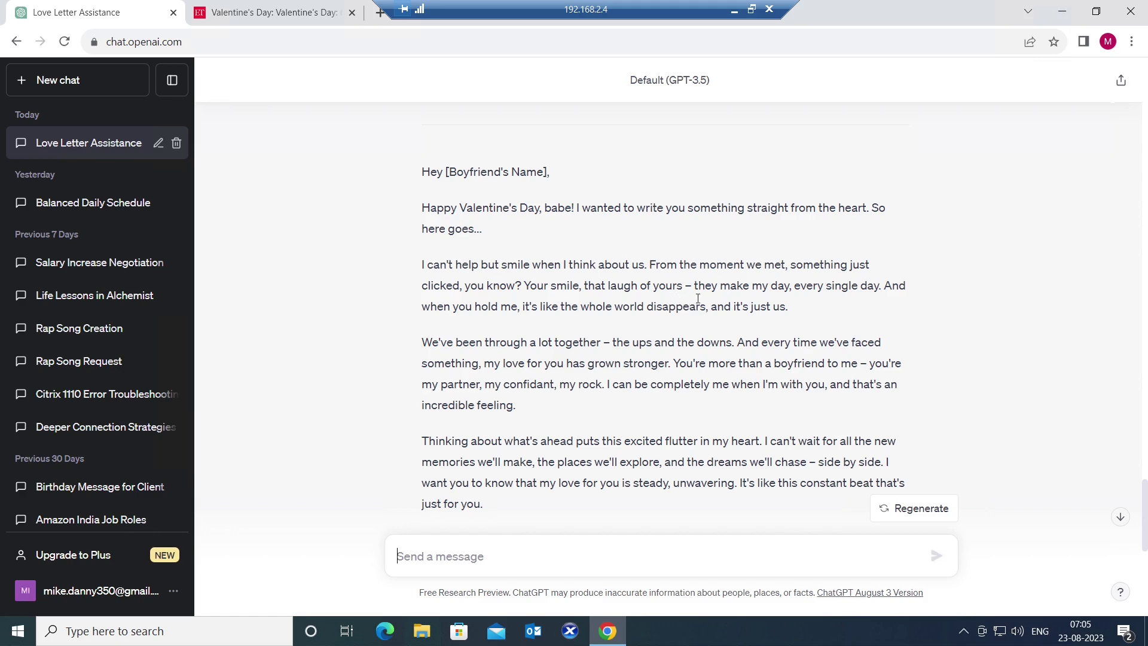
scroll(697, 298, down, 5)
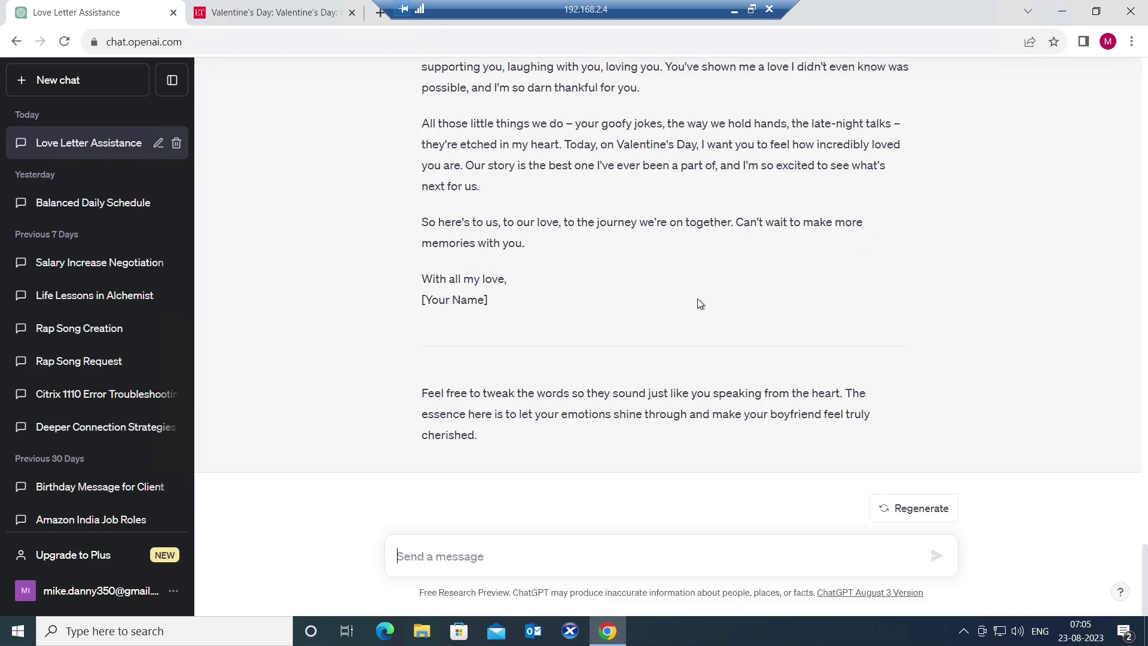
text(C)
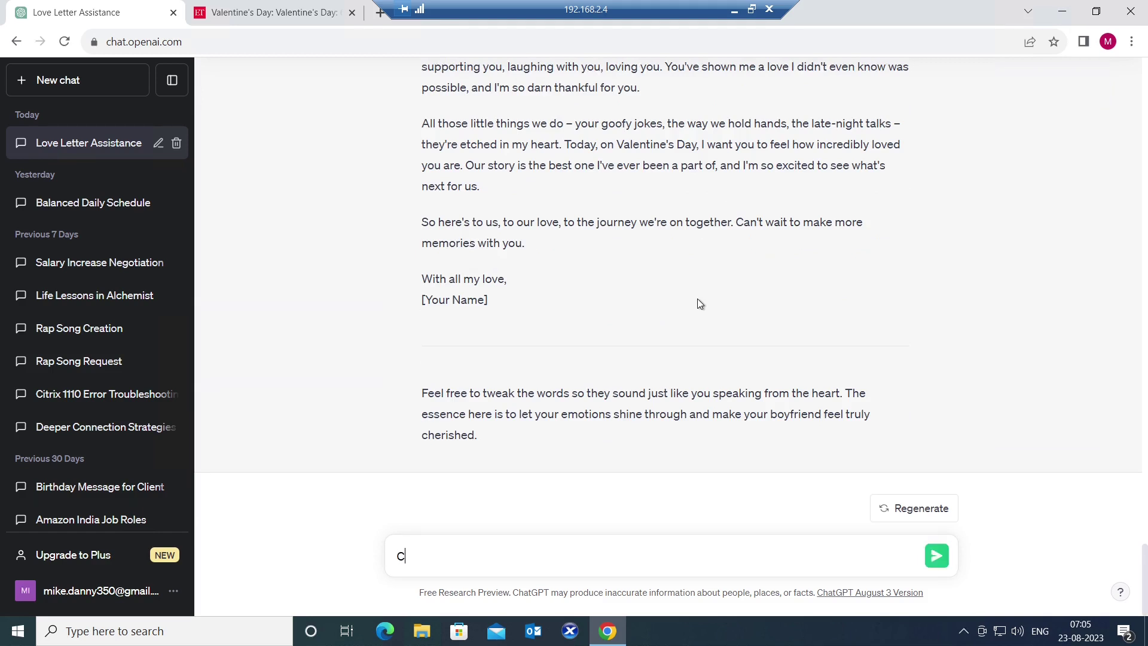
text(ould you please write a nice)
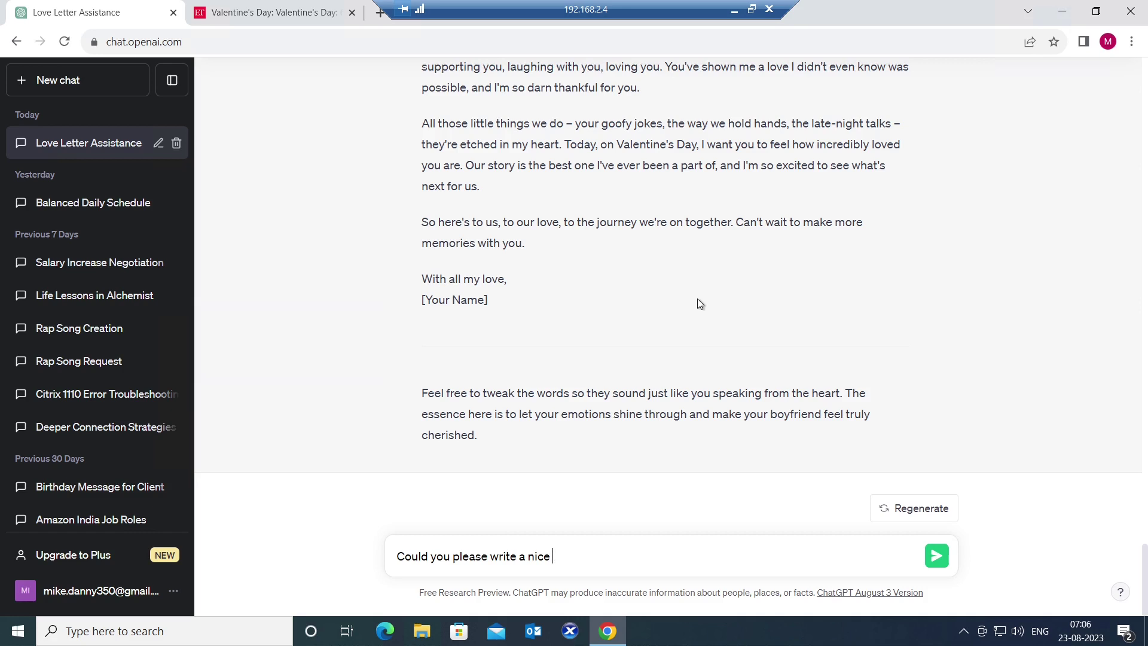
text(poetry for my husband ion my)
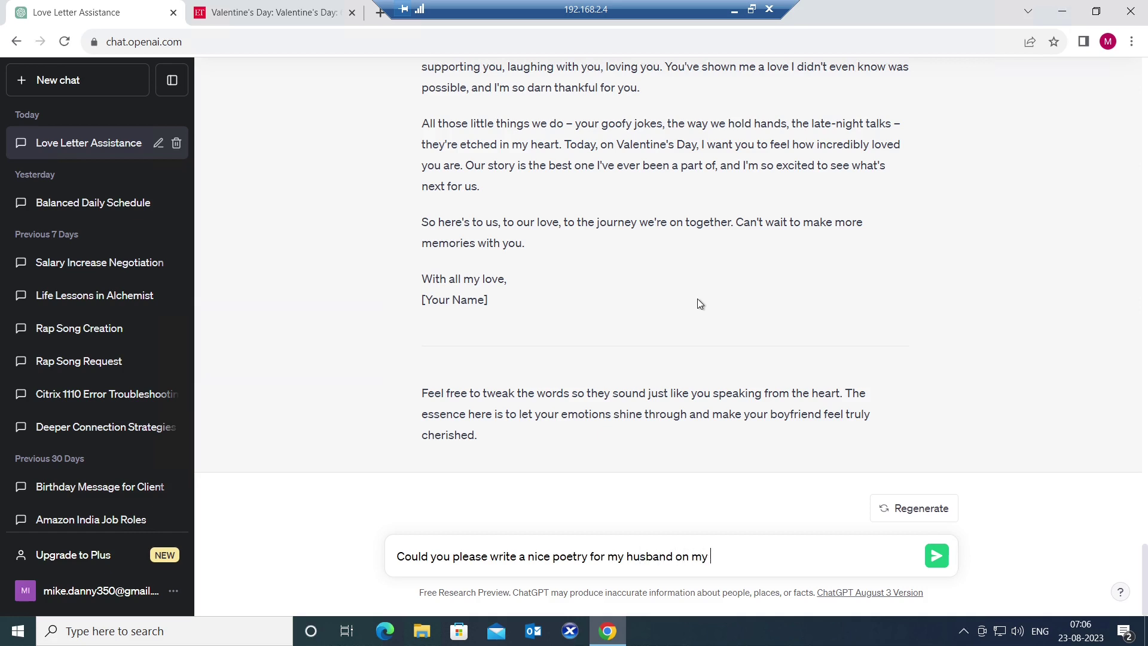
text(marriage day)
text(?)
Send the request for a wedding-day poem for the husband.
key(Return)
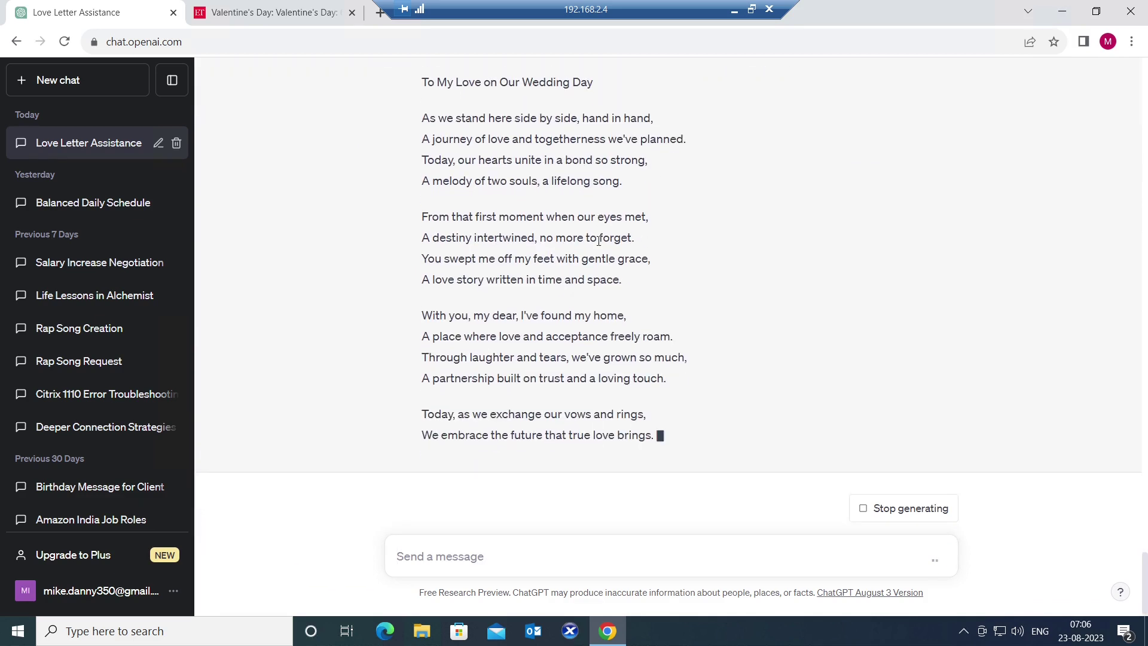
scroll(610, 270, up, 3)
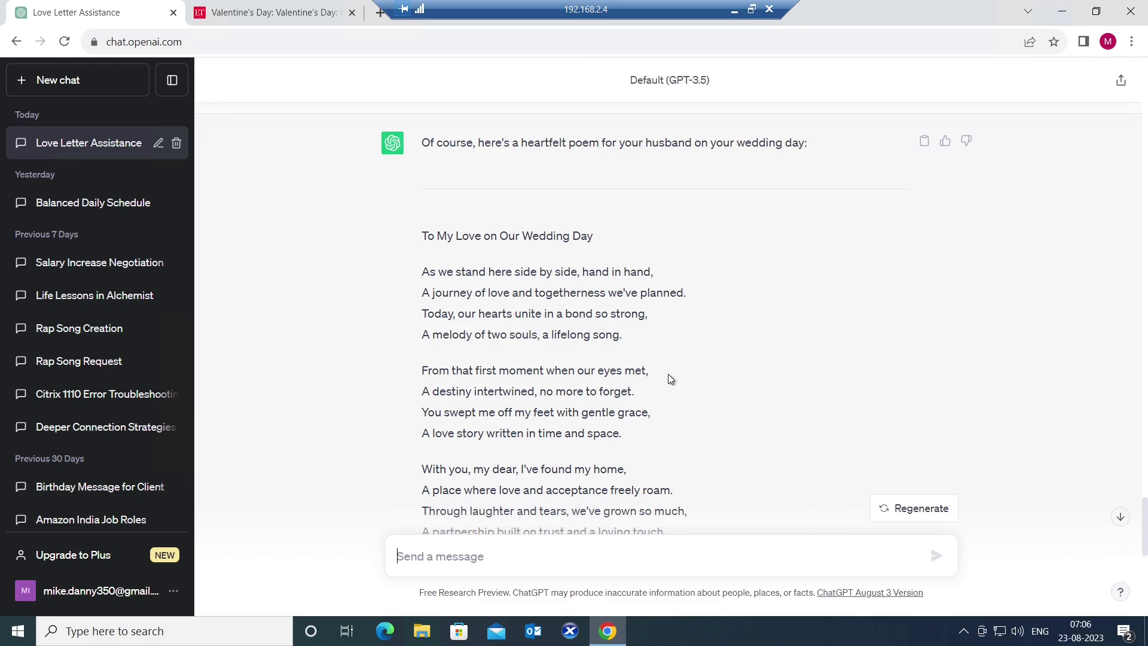
scroll(669, 379, down, 3)
scroll(669, 378, down, 2)
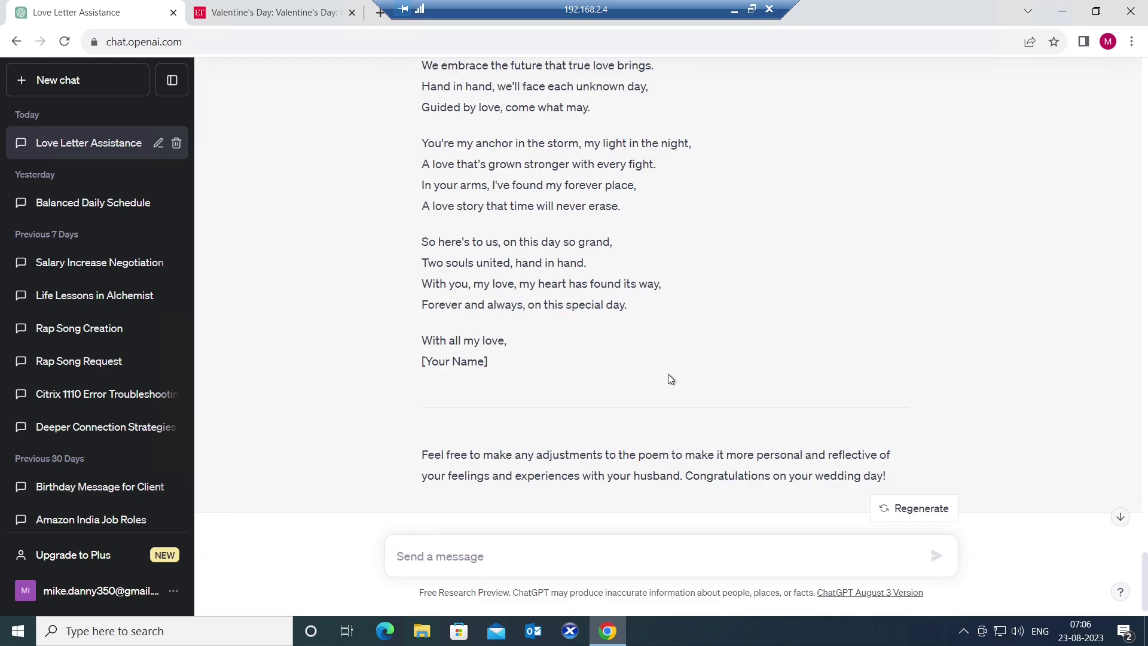
scroll(668, 379, up, 4)
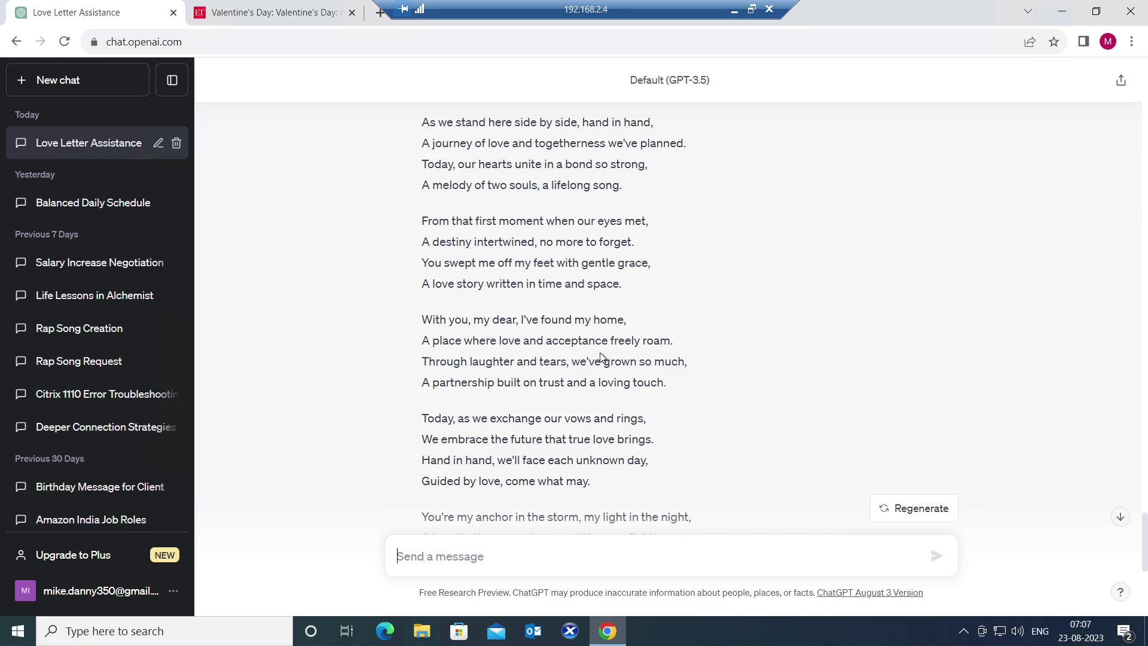
scroll(601, 352, up, 3)
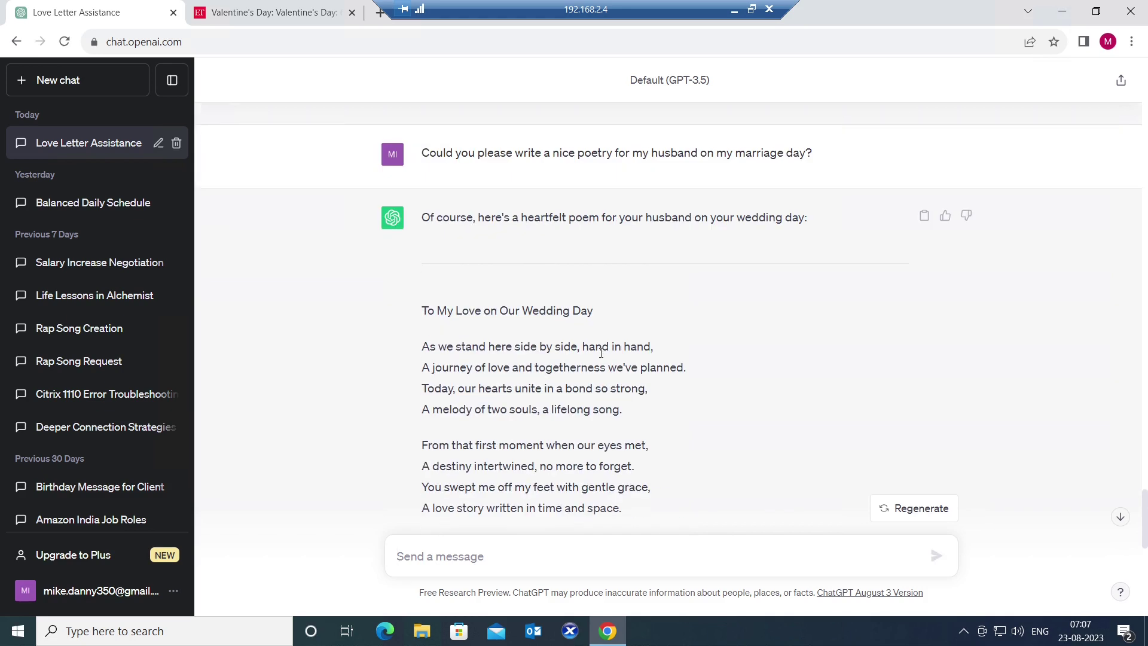